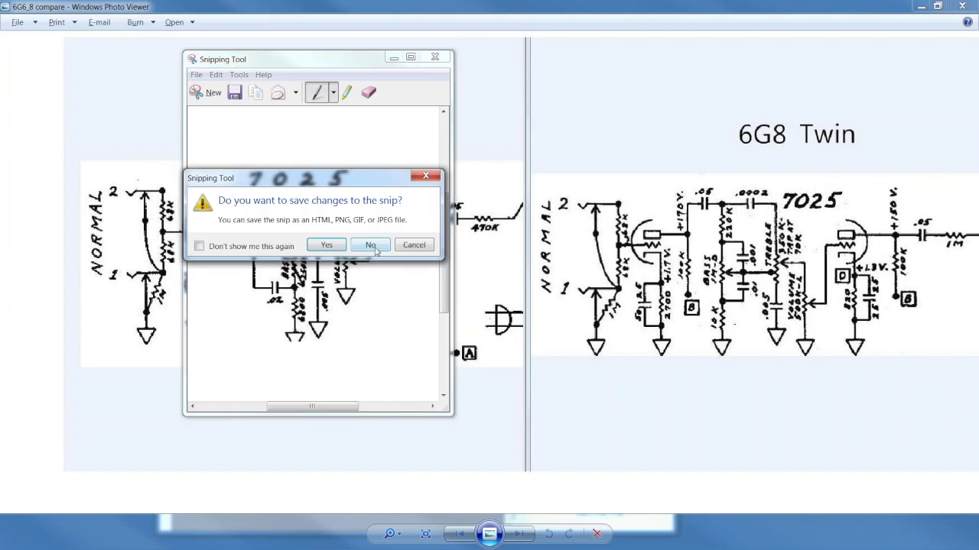
# - Discard the unsaved snip and close the 6G6_8 compare image and the open schematic PDFs, starting with the Vibrasonic tab
pyautogui.click(370, 245)
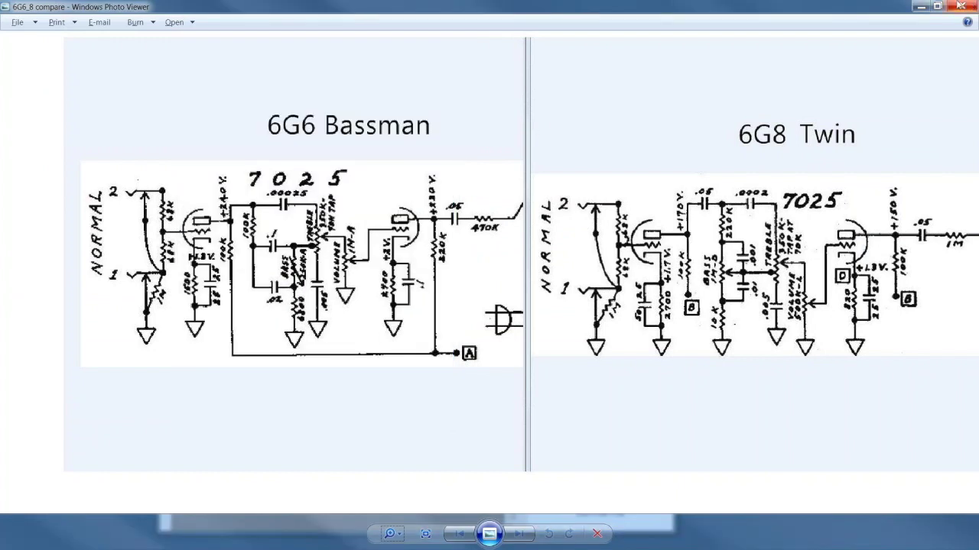
pyautogui.click(960, 6)
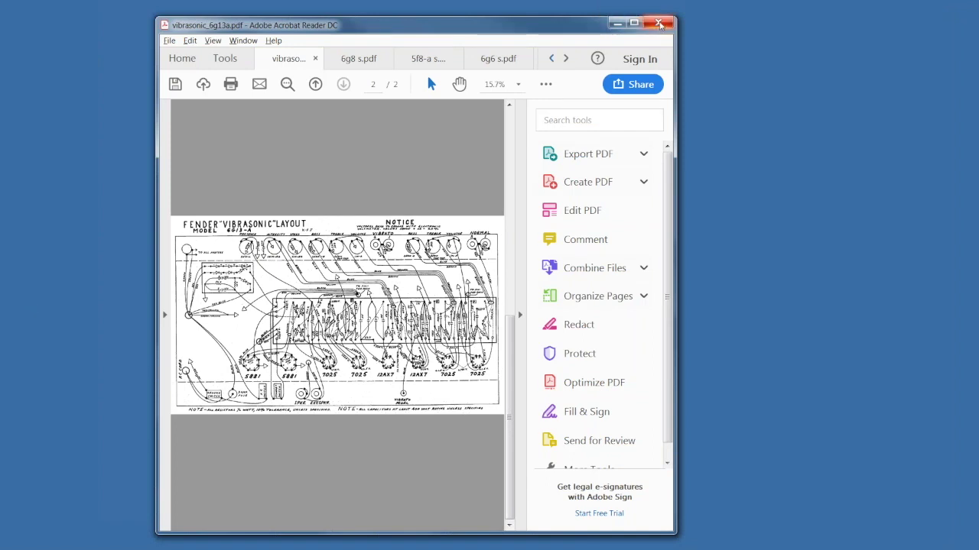
pyautogui.click(659, 24)
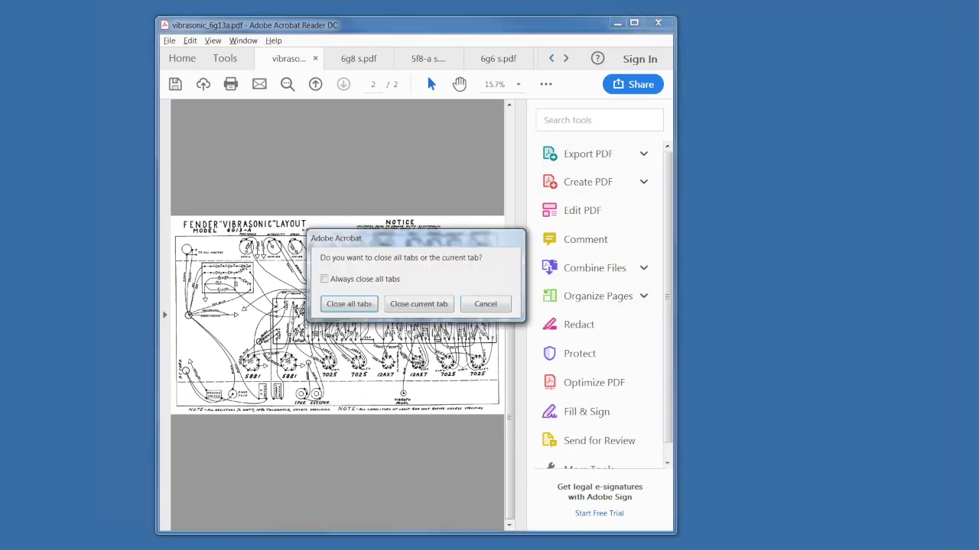
pyautogui.click(427, 306)
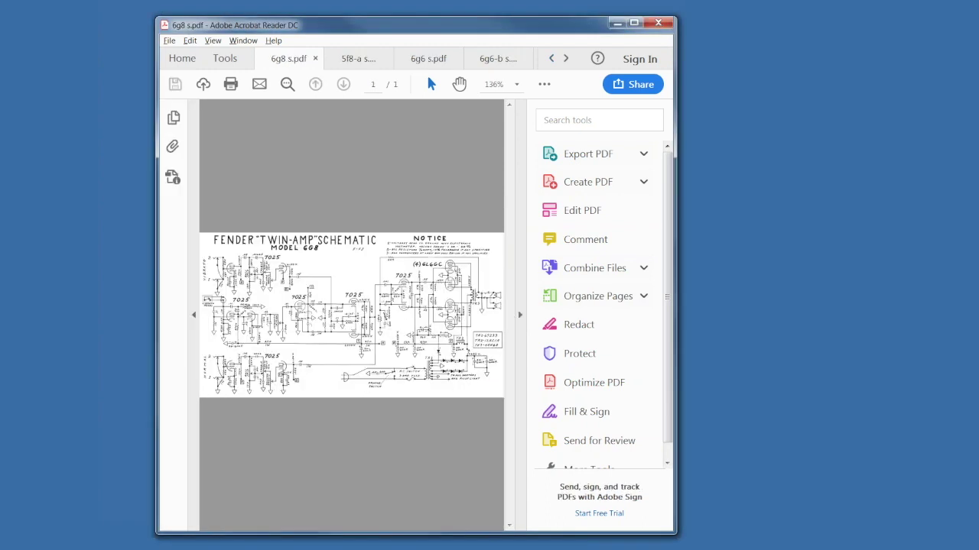
pyautogui.click(658, 24)
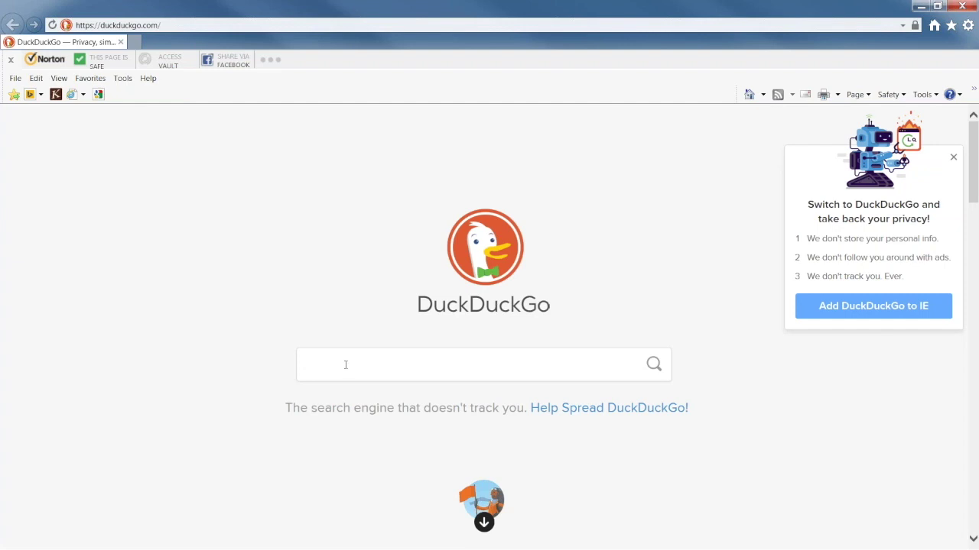
# - Search the web for "traynor yba-4 schematic" and show the image results
pyautogui.write('trayno')
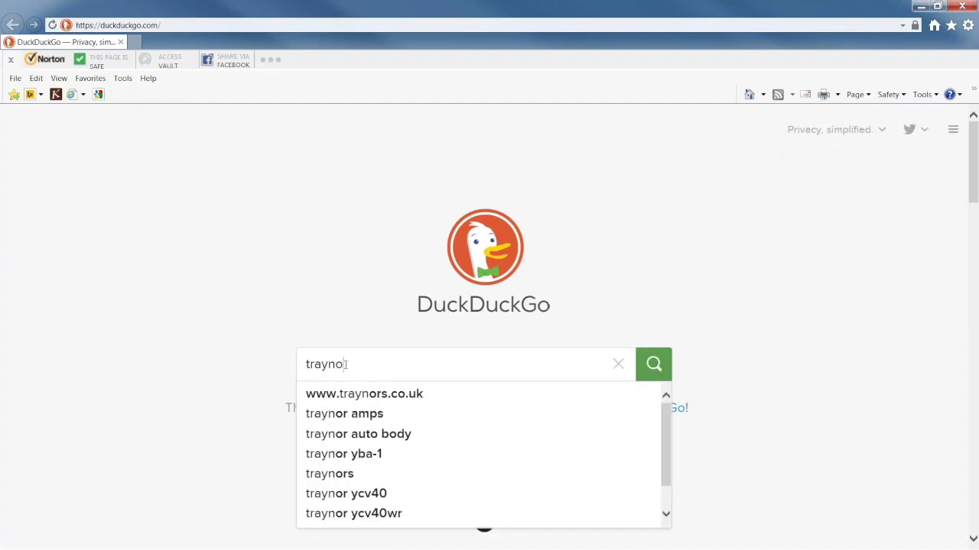
pyautogui.write('r')
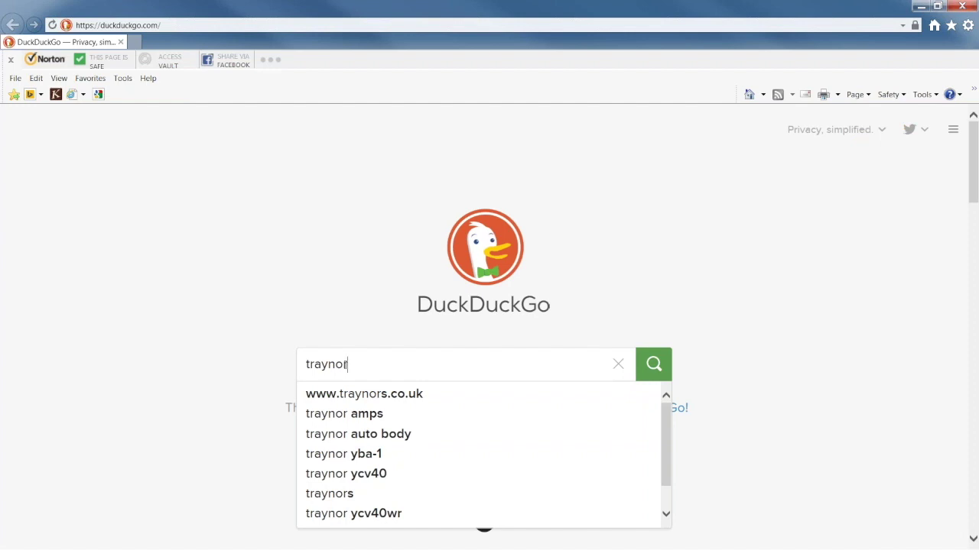
pyautogui.write('yba')
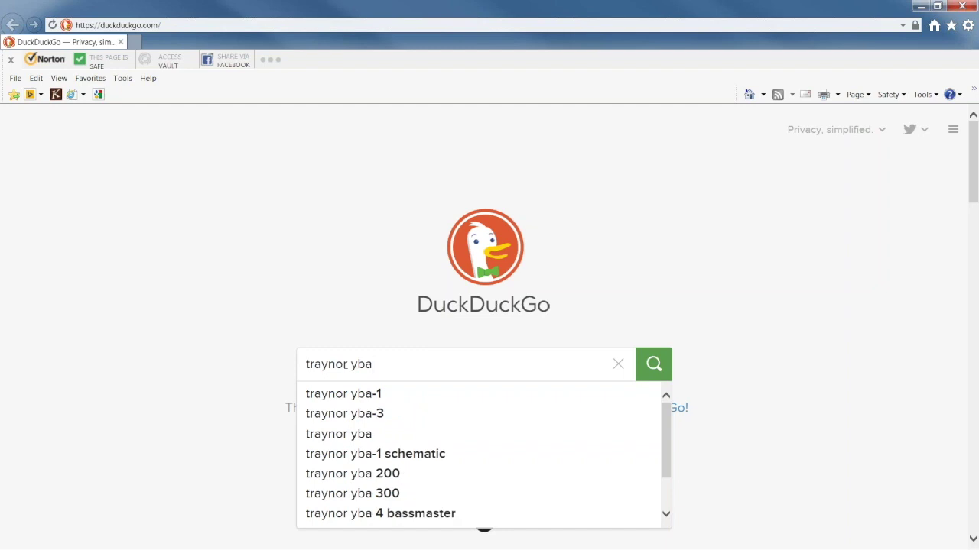
pyautogui.write('-4 schem')
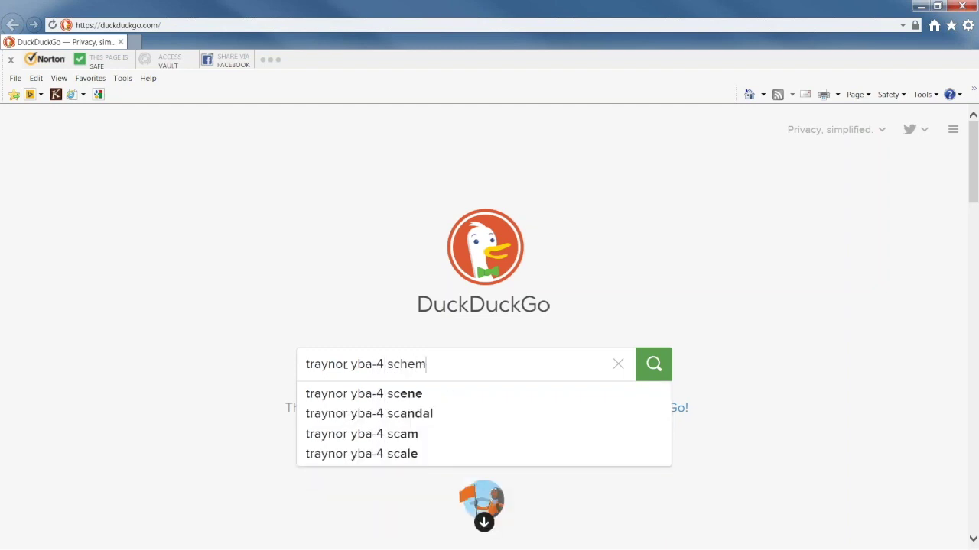
pyautogui.write('atic')
pyautogui.press('Return')
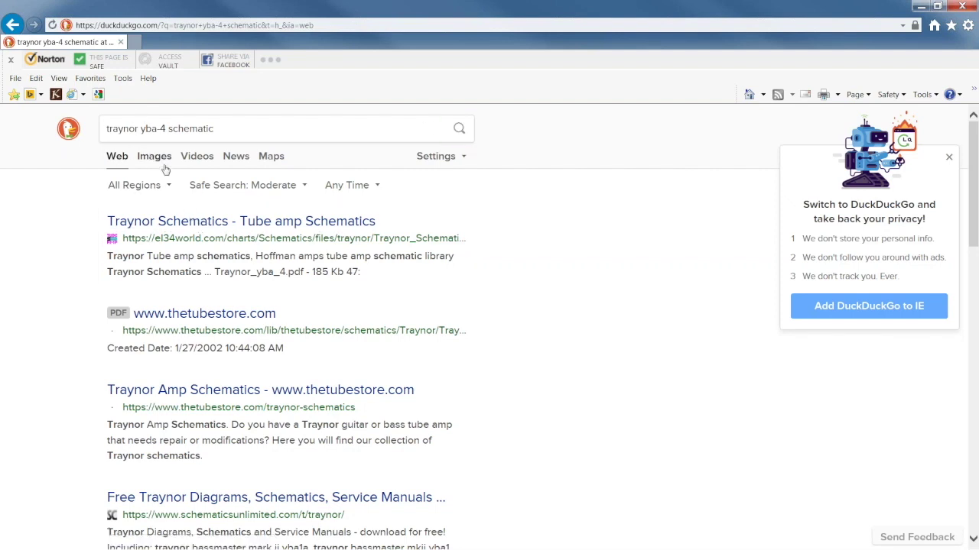
pyautogui.click(155, 158)
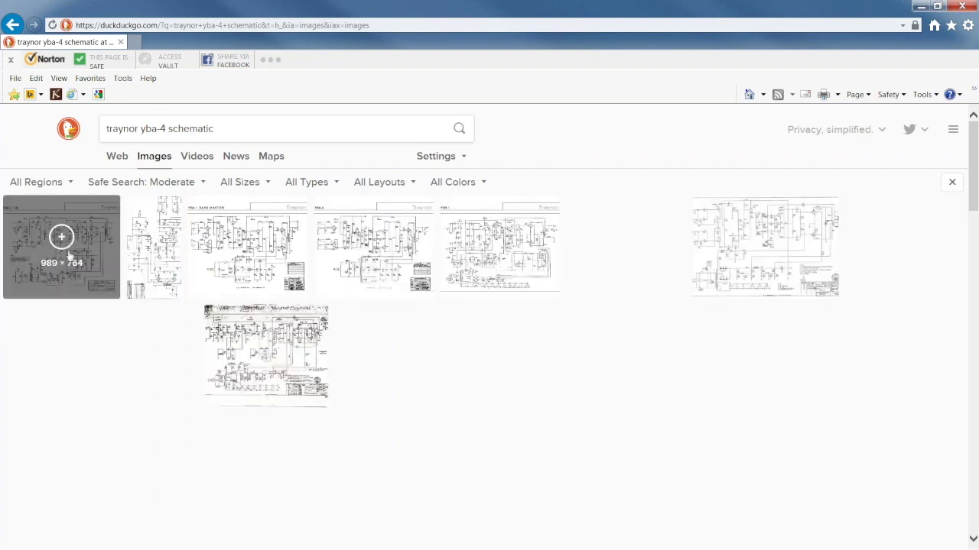
# - Preview the YGA-1 1A schematic, then the Bassmaster Yba 4 schematic from prowessamplifiers.com among the image results
pyautogui.scroll(-1, 70, 255)
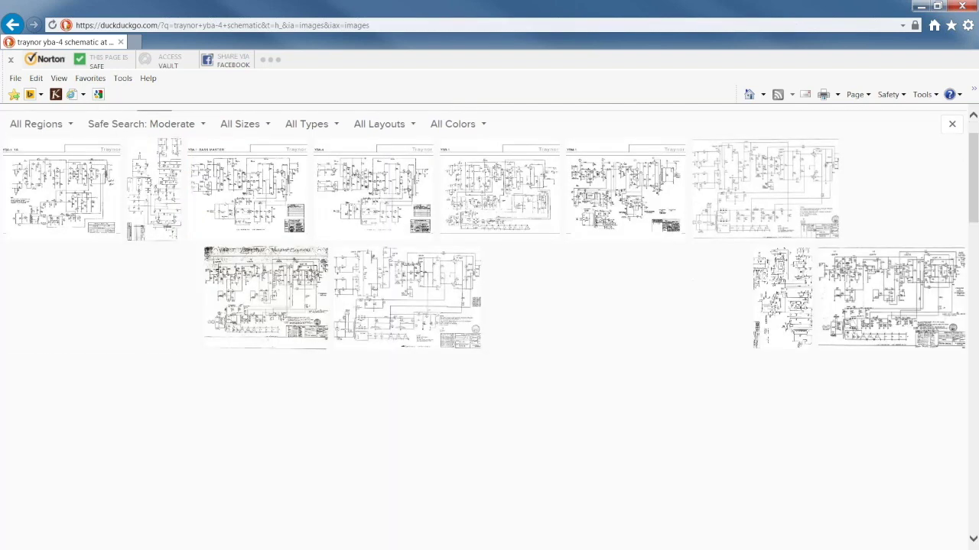
pyautogui.click(77, 216)
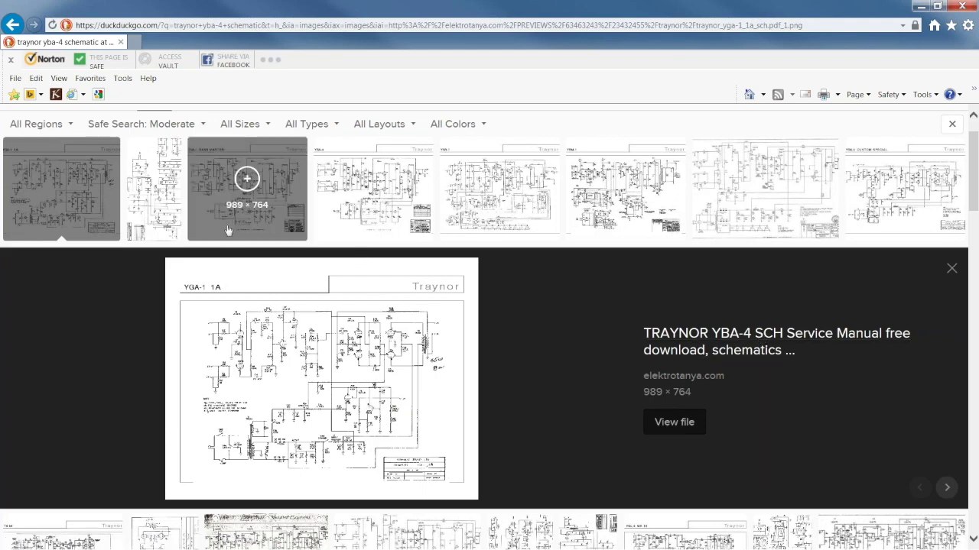
pyautogui.click(171, 225)
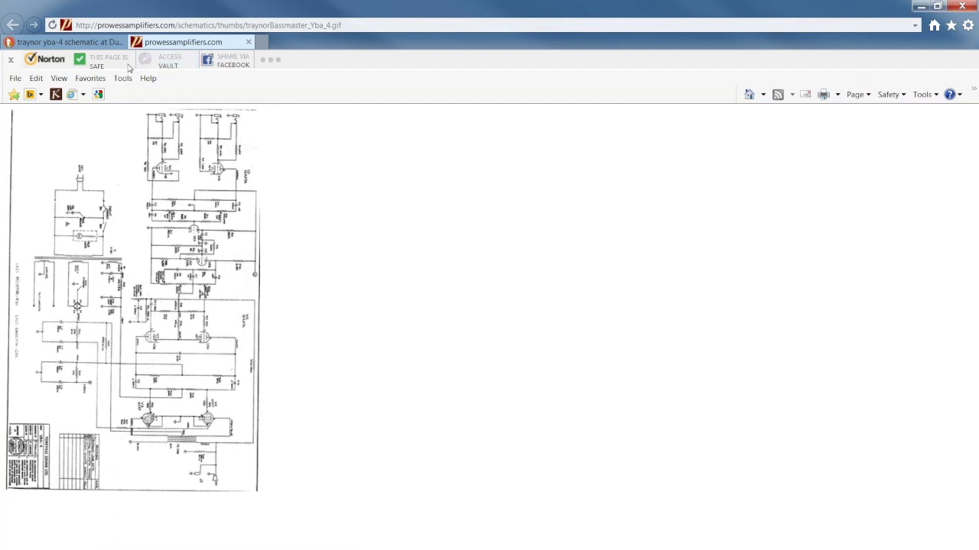
pyautogui.click(61, 81)
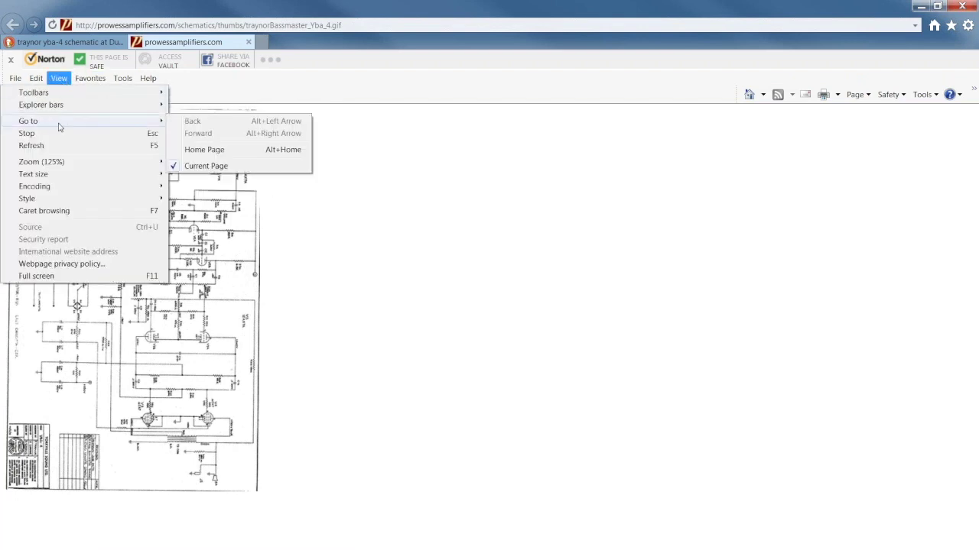
pyautogui.moveTo(55, 164)
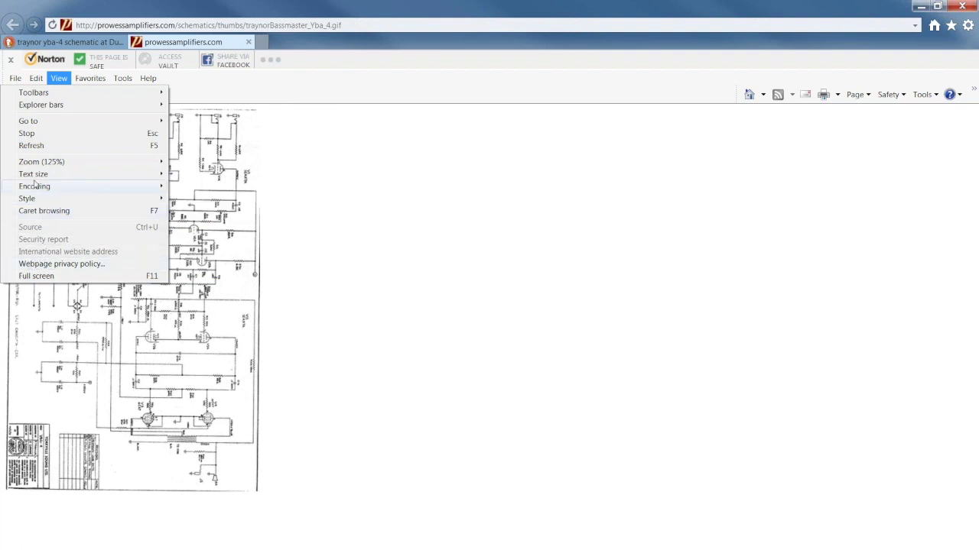
pyautogui.moveTo(91, 198)
pyautogui.click(392, 220)
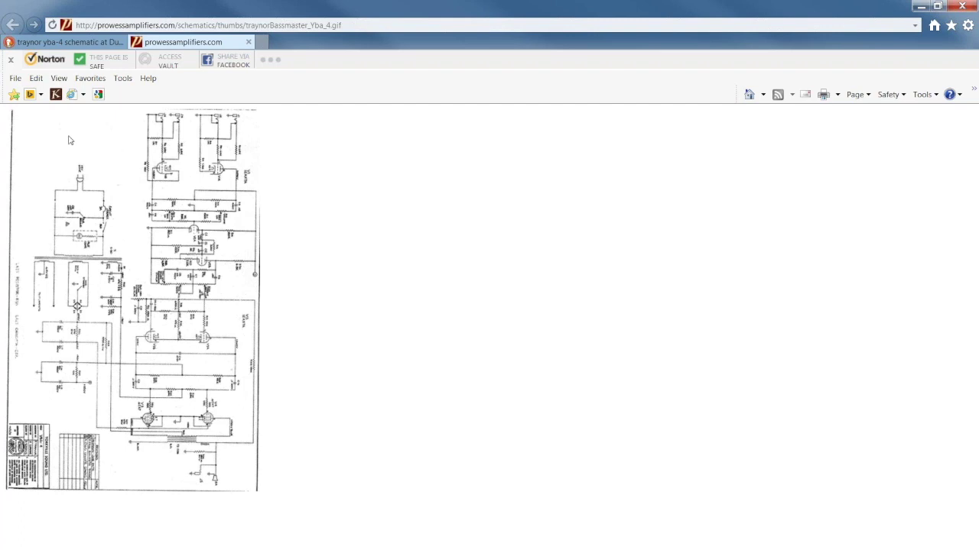
# - Return to the image search results and open the Bassmaster Yba 4 schematic file again
pyautogui.click(64, 45)
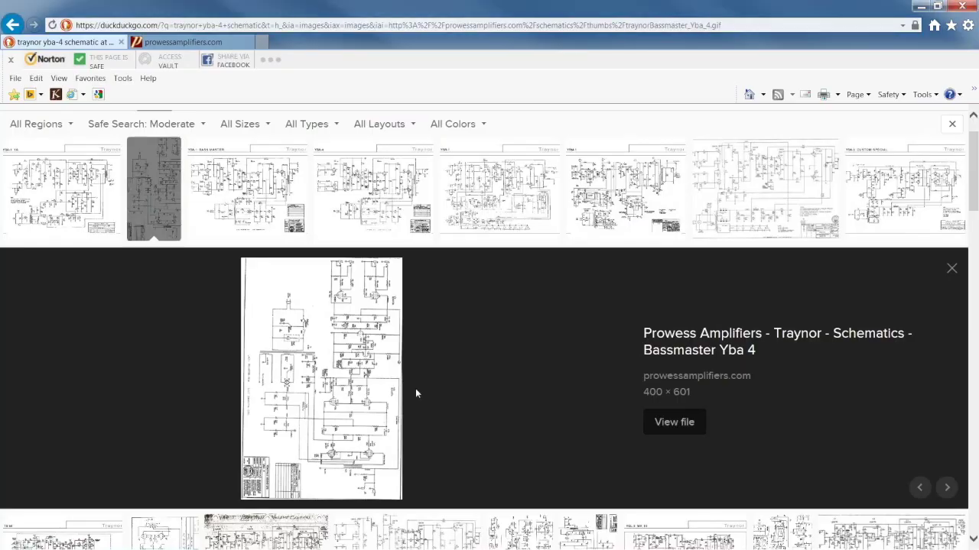
pyautogui.click(687, 424)
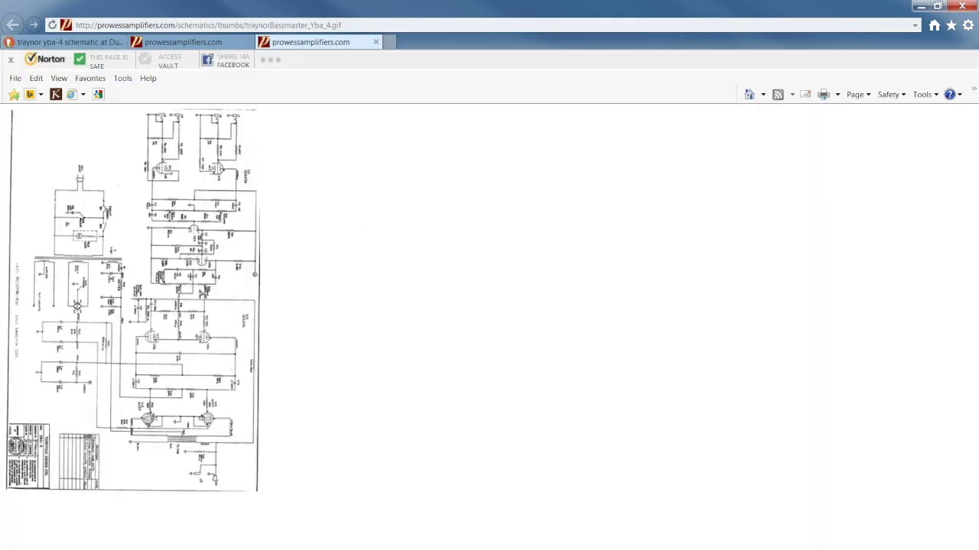
pyautogui.rightClick(132, 344)
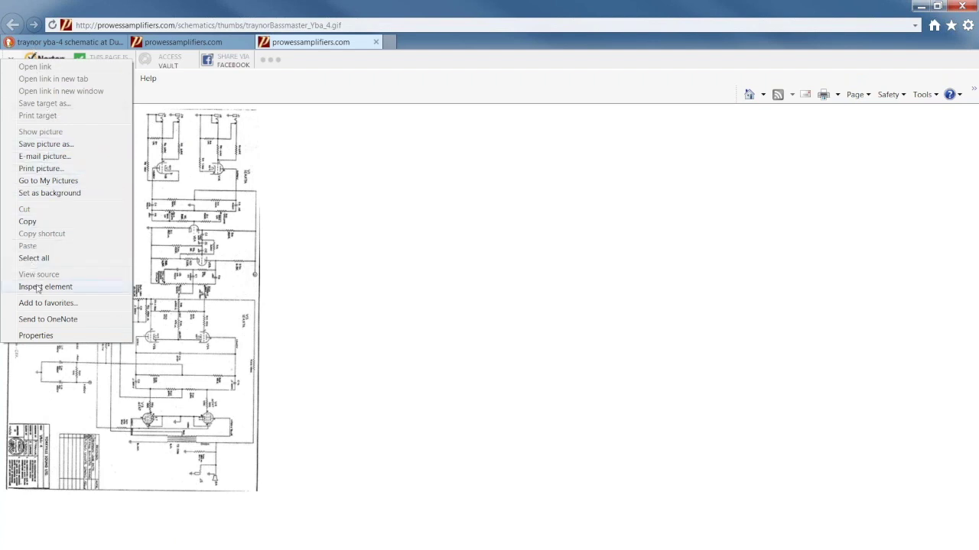
pyautogui.rightClick(133, 382)
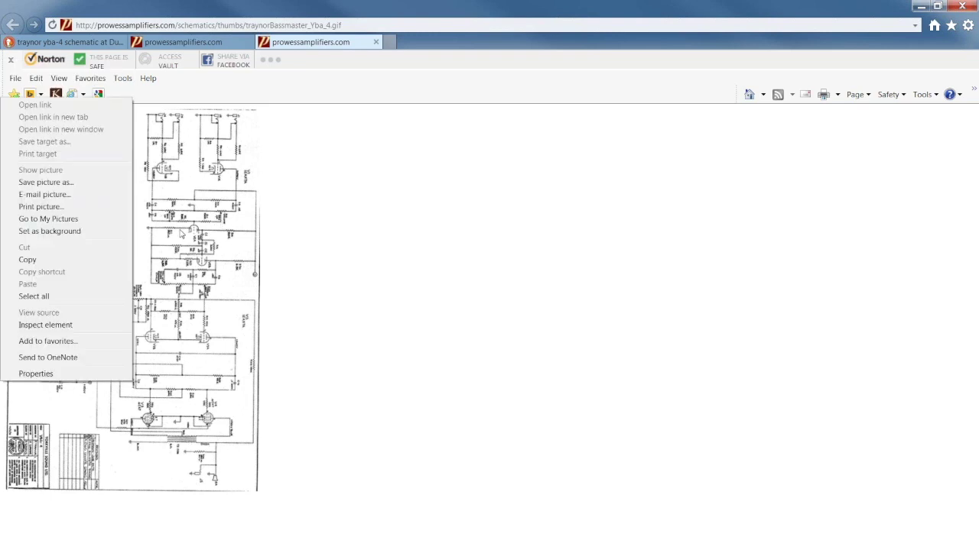
pyautogui.rightClick(283, 216)
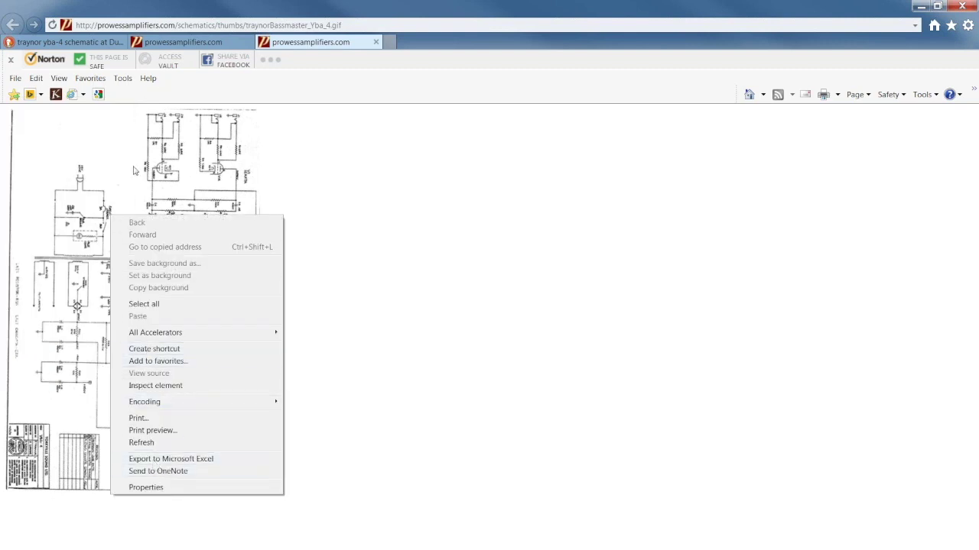
pyautogui.click(136, 172)
pyautogui.rightClick(135, 174)
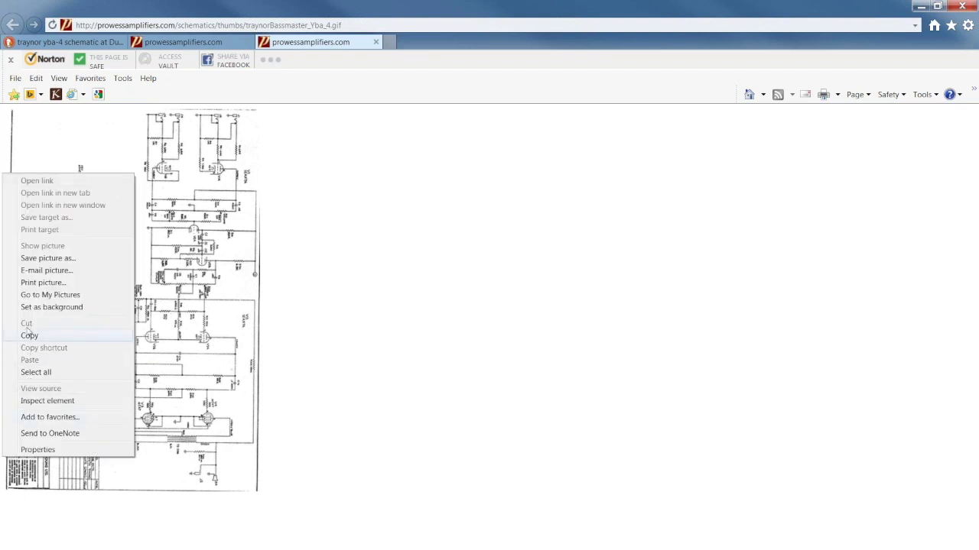
pyautogui.click(54, 146)
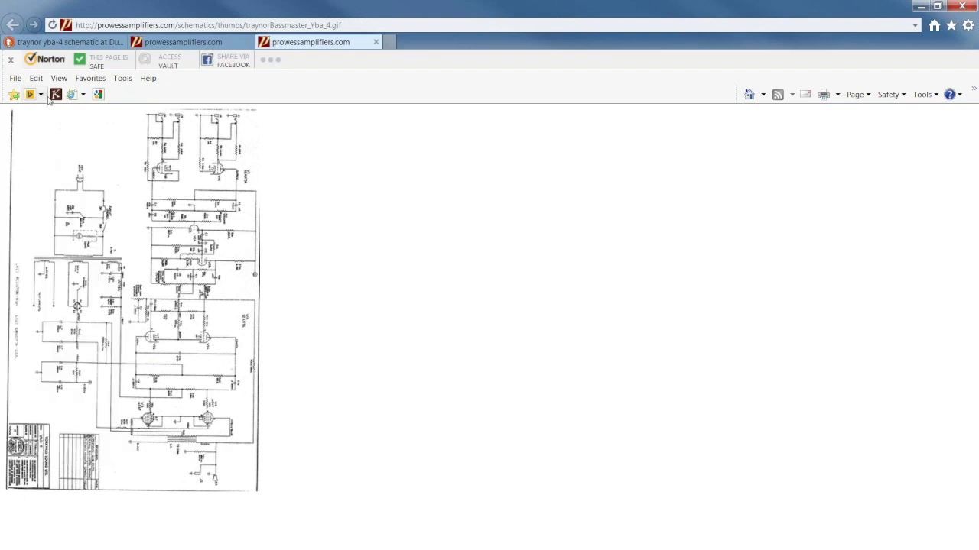
# - Enlarge the schematic page to 175% zoom
pyautogui.click(59, 80)
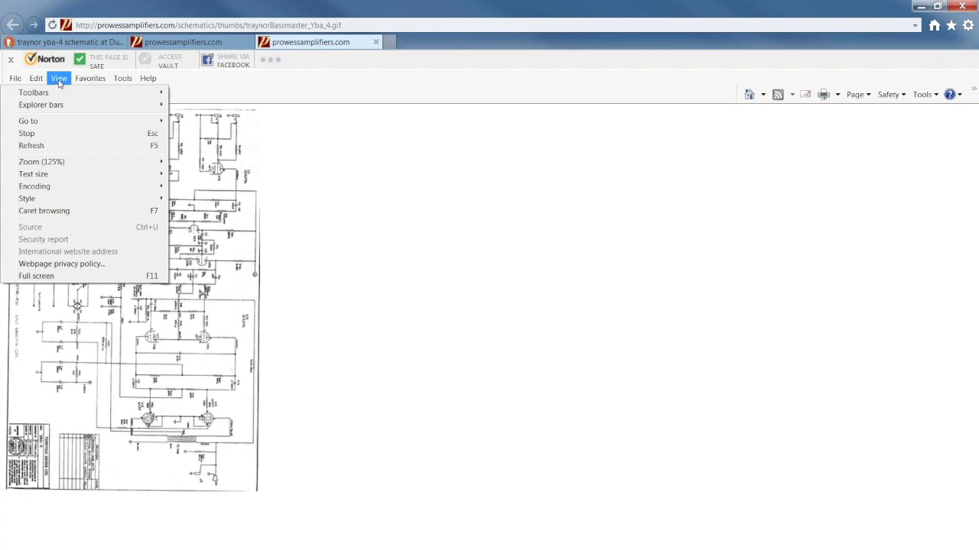
pyautogui.moveTo(58, 164)
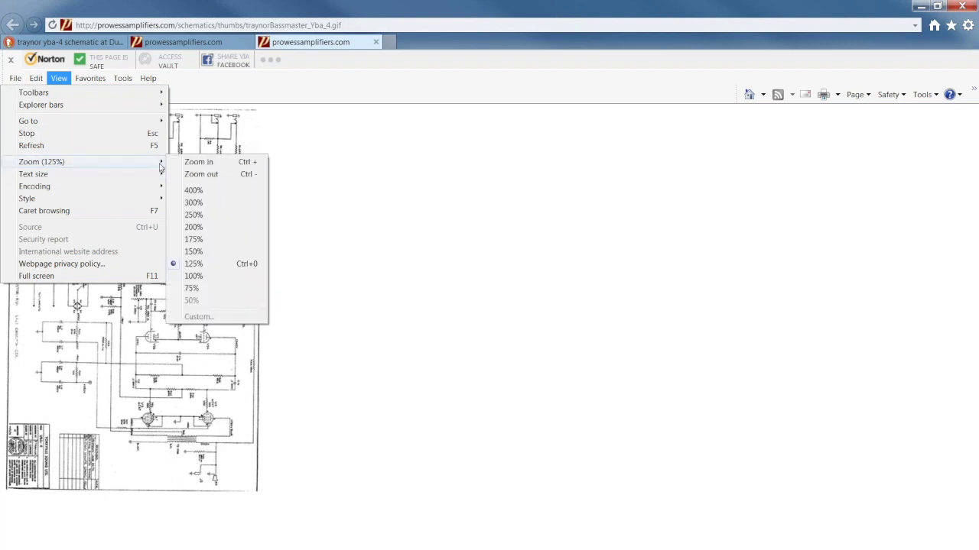
pyautogui.click(186, 240)
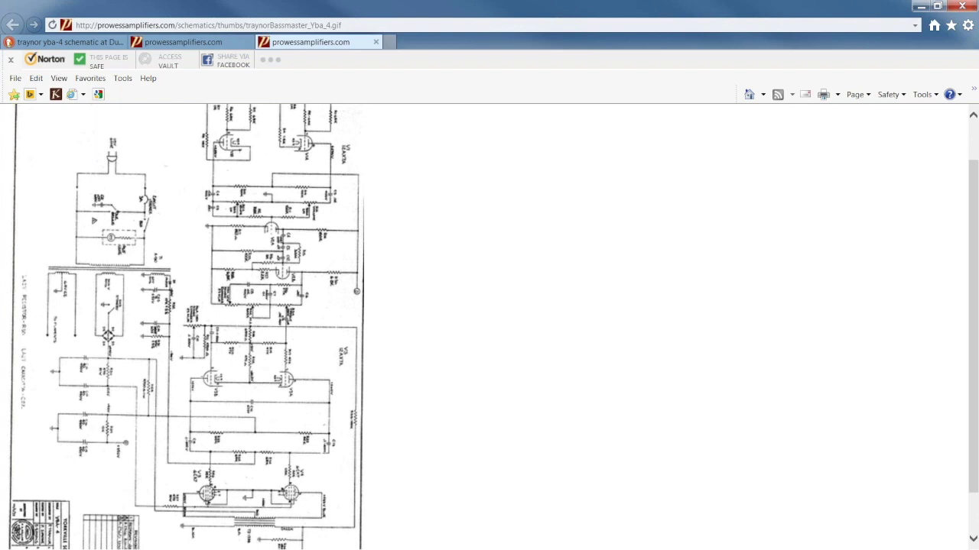
pyautogui.rightClick(170, 266)
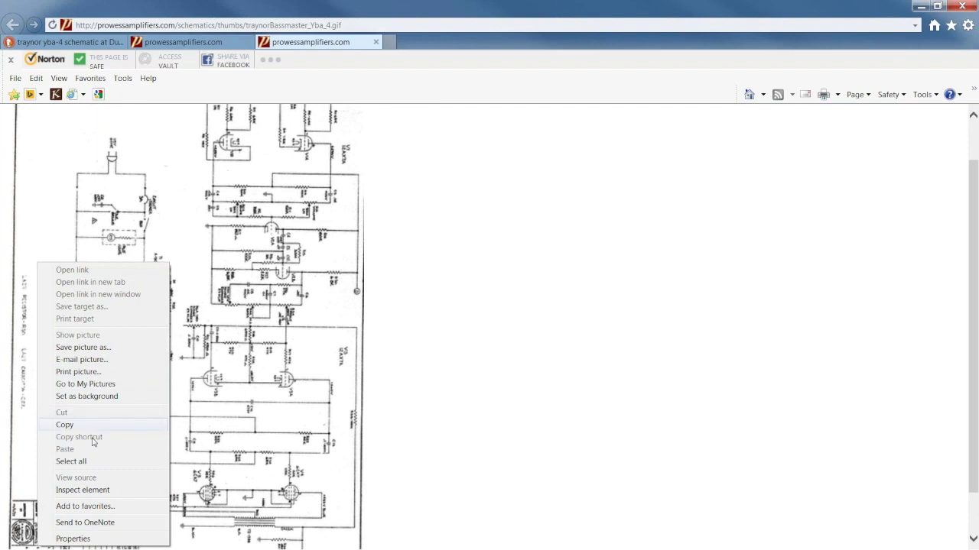
pyautogui.rightClick(500, 403)
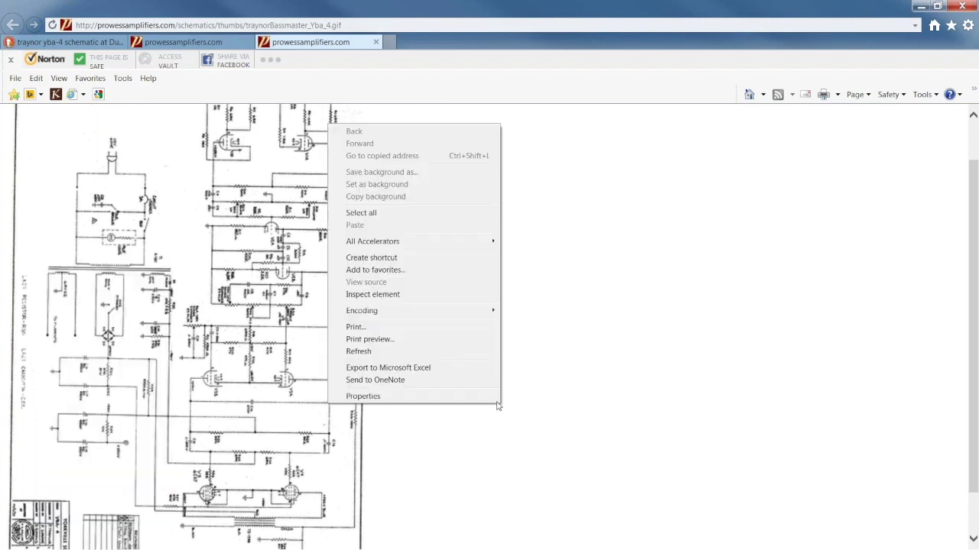
pyautogui.click(219, 226)
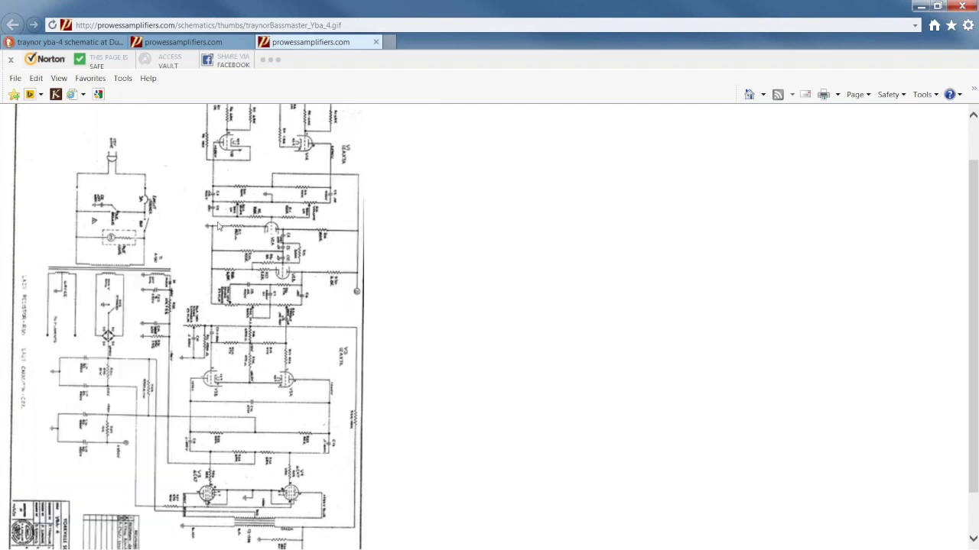
# - Save the schematic picture from the first prowessamplifiers.com page to the Desktop as the GIF file traynorBassmaster_Yba_4
pyautogui.click(186, 43)
pyautogui.rightClick(21, 209)
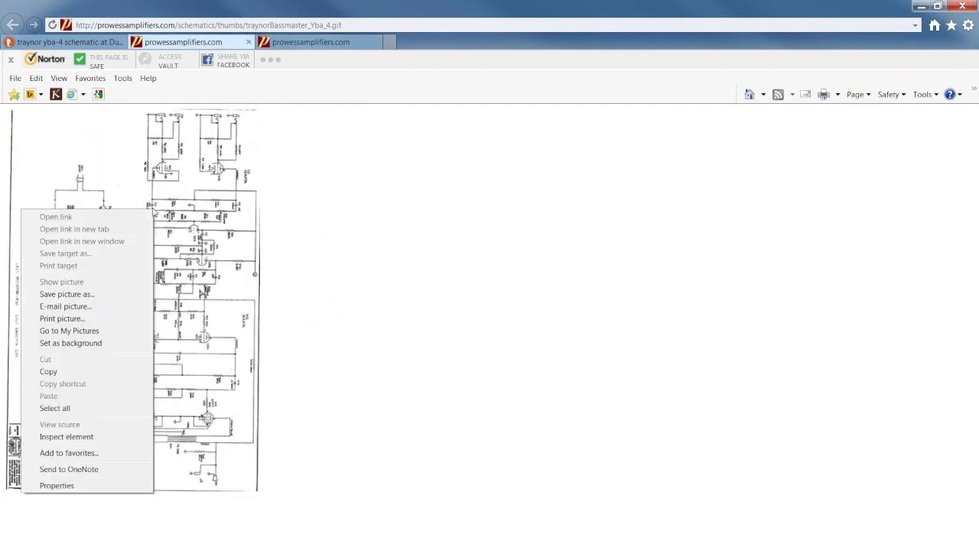
pyautogui.click(77, 296)
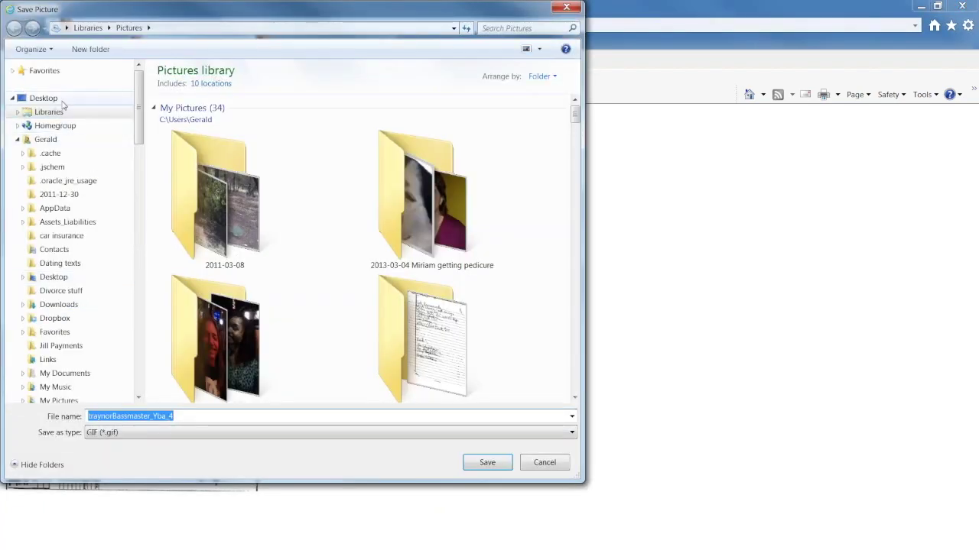
pyautogui.doubleClick(63, 104)
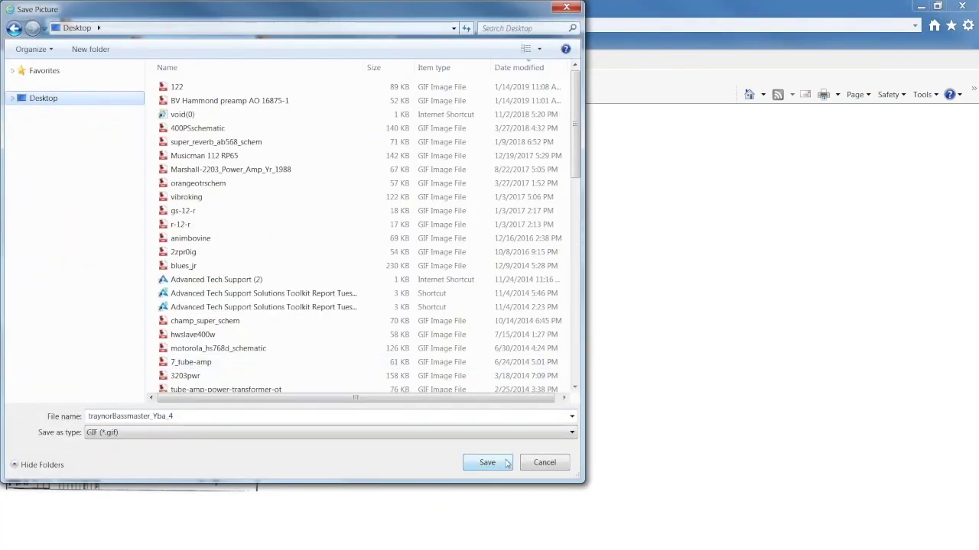
pyautogui.click(502, 463)
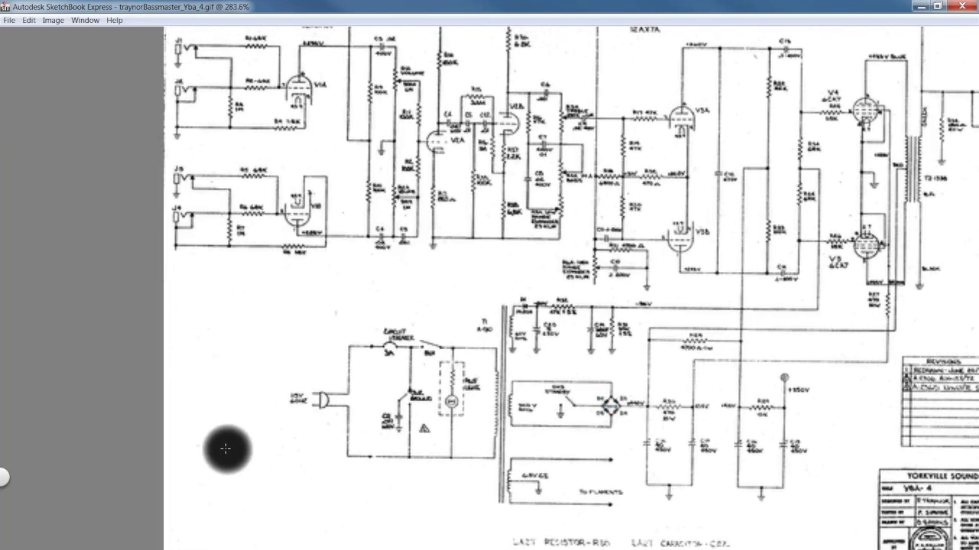
pyautogui.press('space')
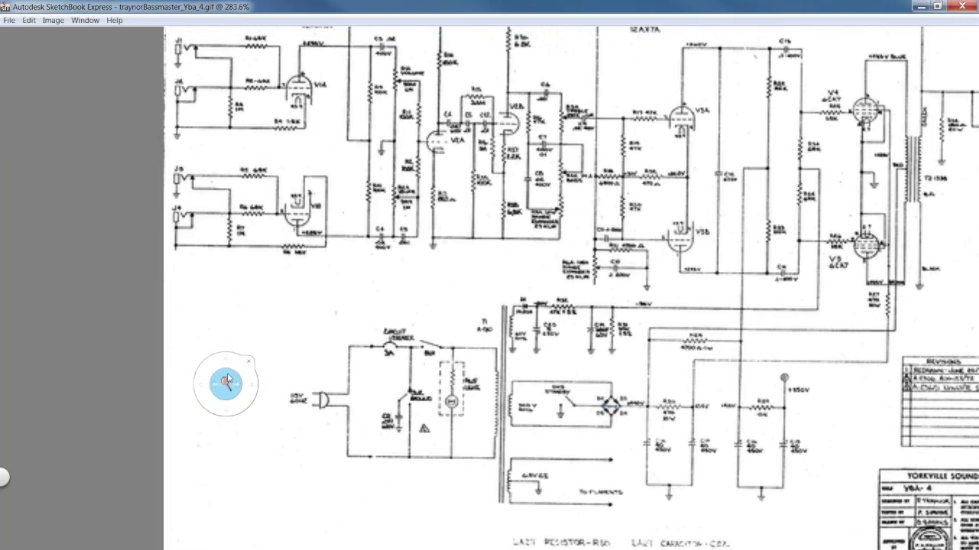
pyautogui.moveTo(239, 364); pyautogui.dragTo(102, 396)
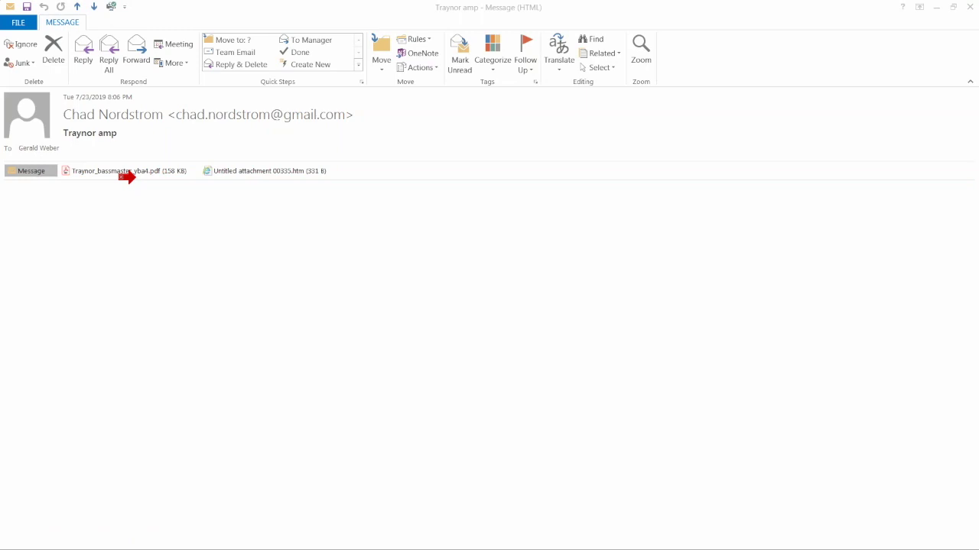
# - Open the Traynor_bassmaster_yba4.pdf e-mail attachment in Acrobat Reader, maximize its window and collapse the tools pane
pyautogui.doubleClick(89, 169)
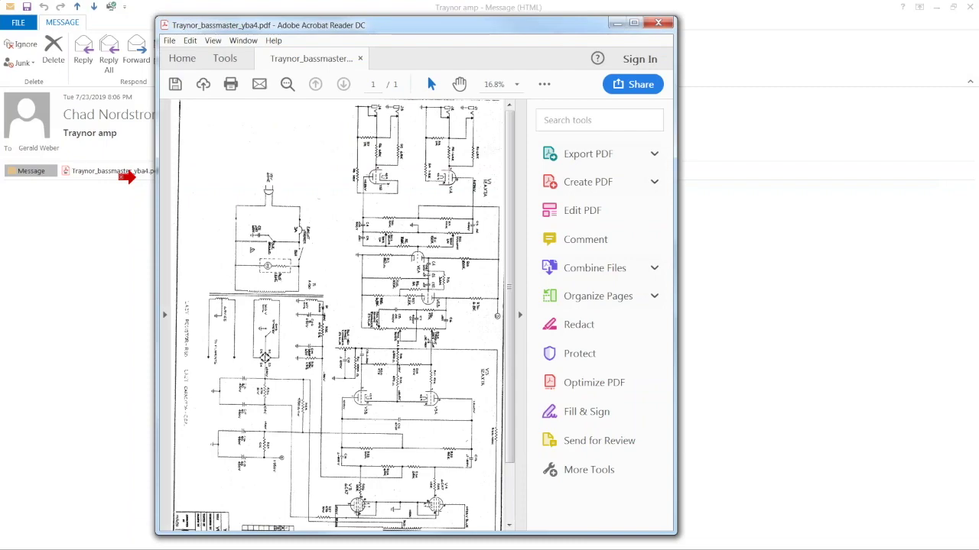
pyautogui.click(634, 23)
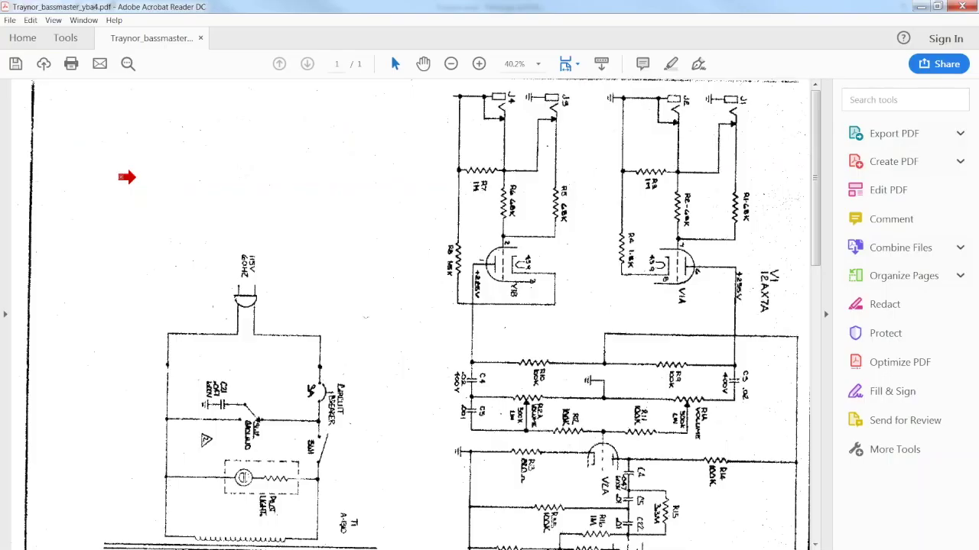
pyautogui.click(826, 313)
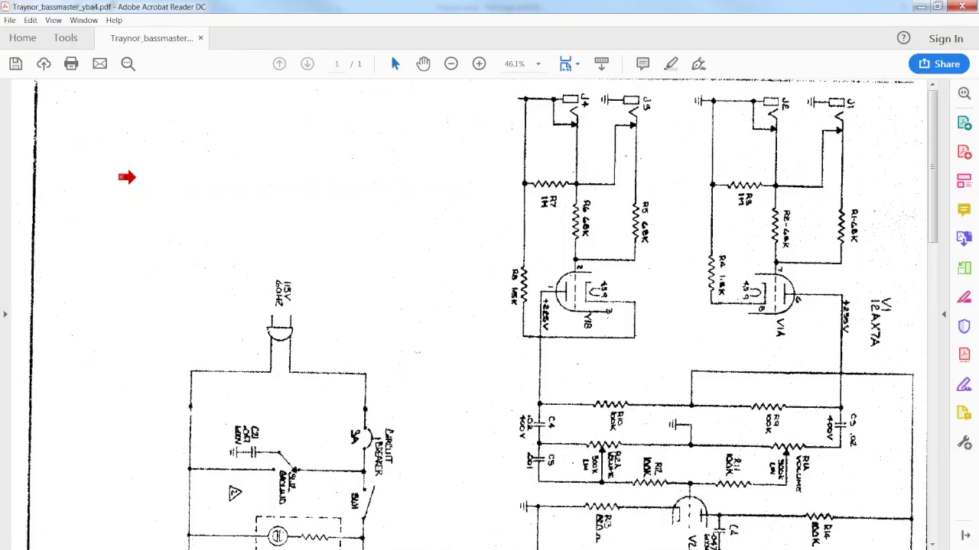
# - Rotate the schematic page view clockwise three times so it reads upright, and show the upper part of the page
pyautogui.click(56, 23)
pyautogui.moveTo(61, 43)
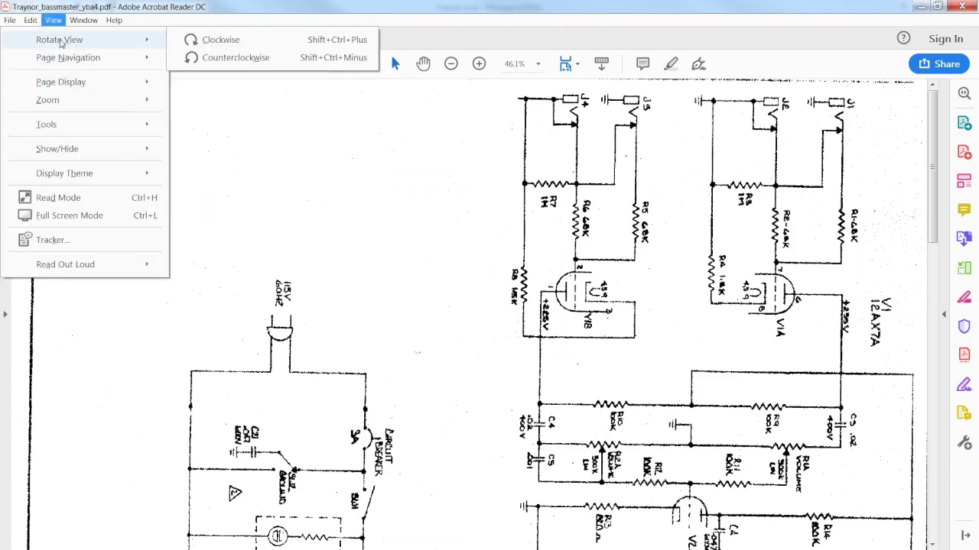
pyautogui.click(203, 42)
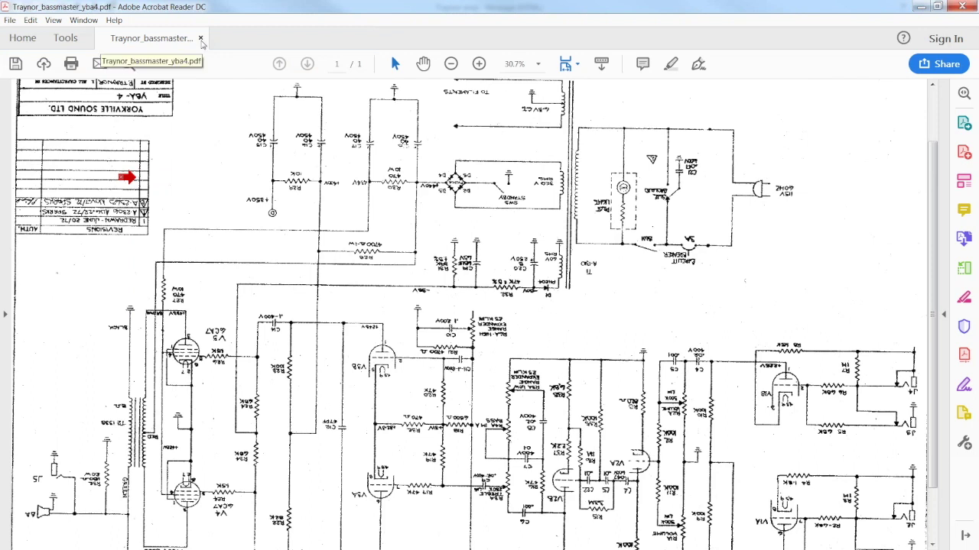
pyautogui.click(49, 22)
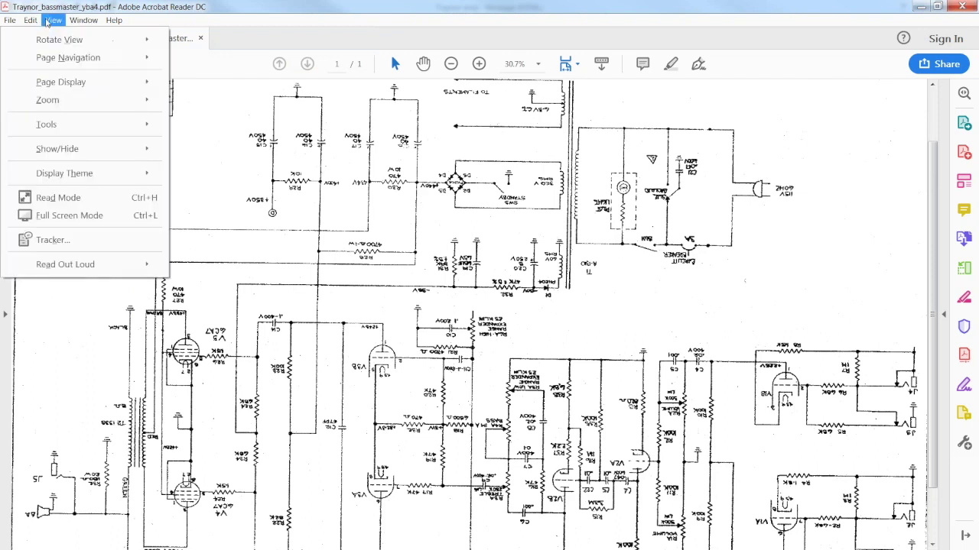
pyautogui.moveTo(58, 40)
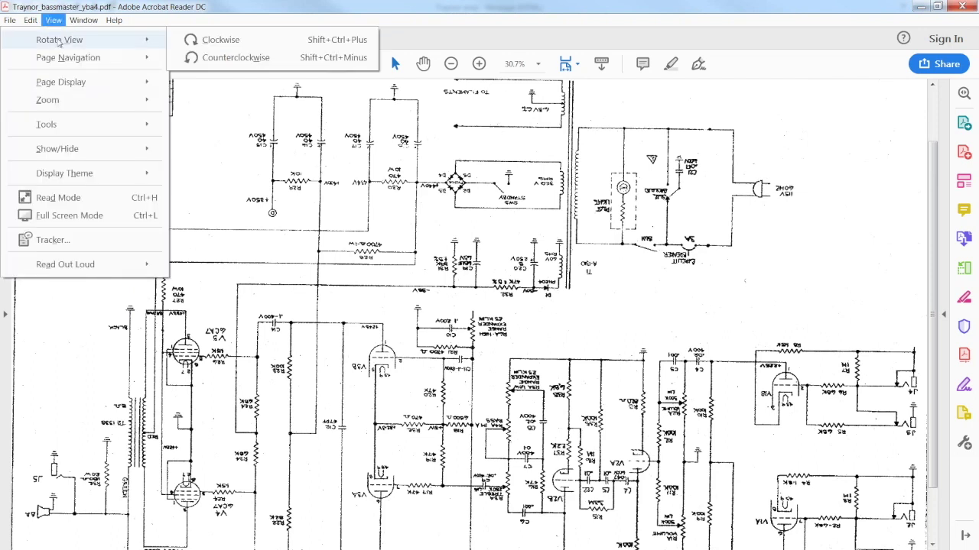
pyautogui.click(203, 44)
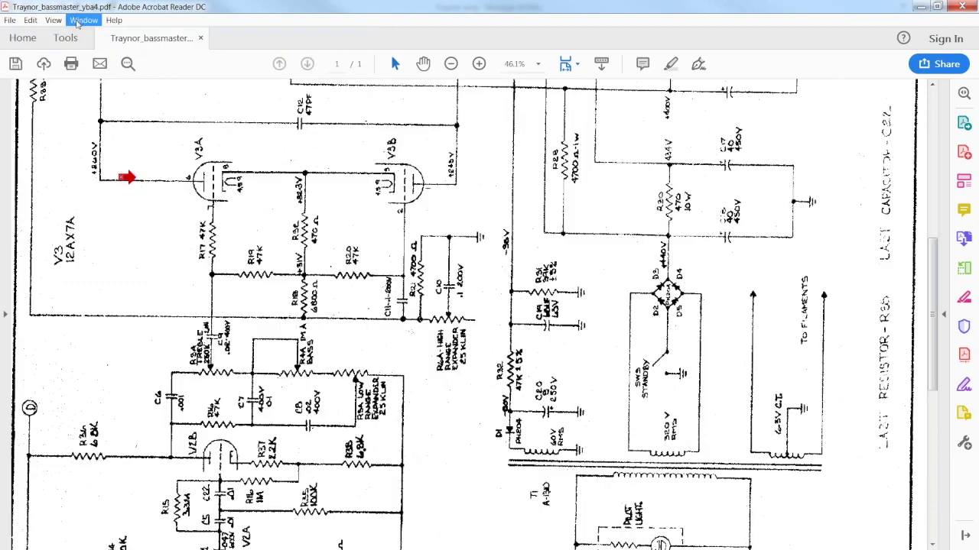
pyautogui.click(78, 21)
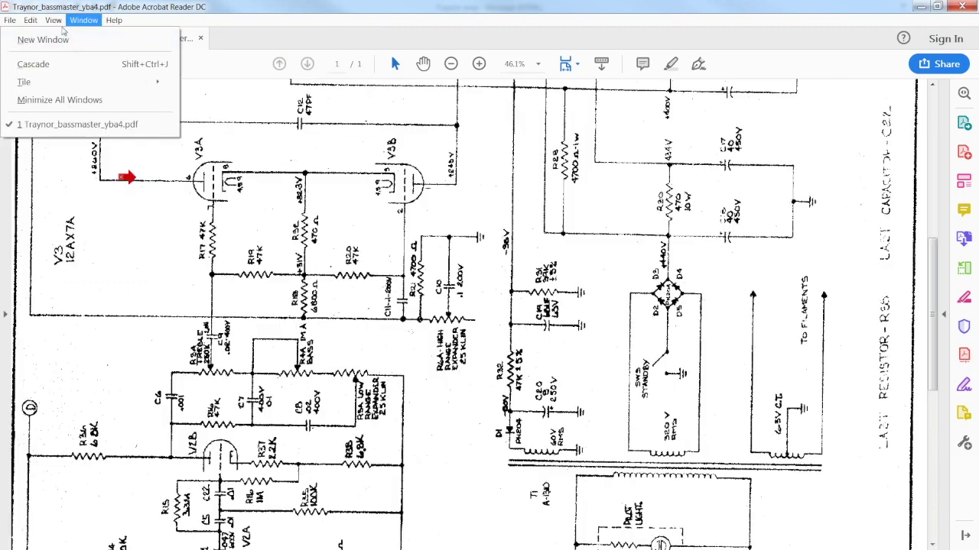
pyautogui.moveTo(55, 21)
pyautogui.moveTo(55, 45)
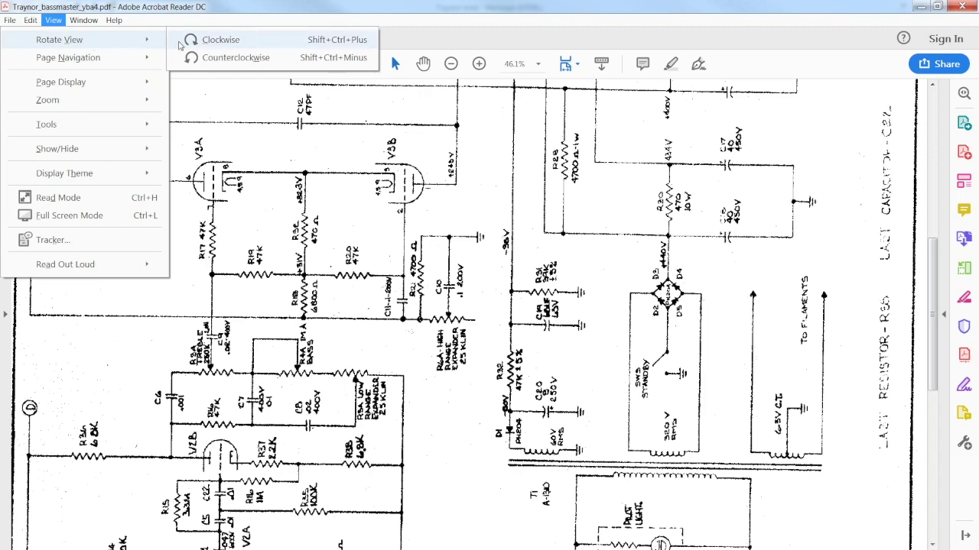
pyautogui.click(181, 45)
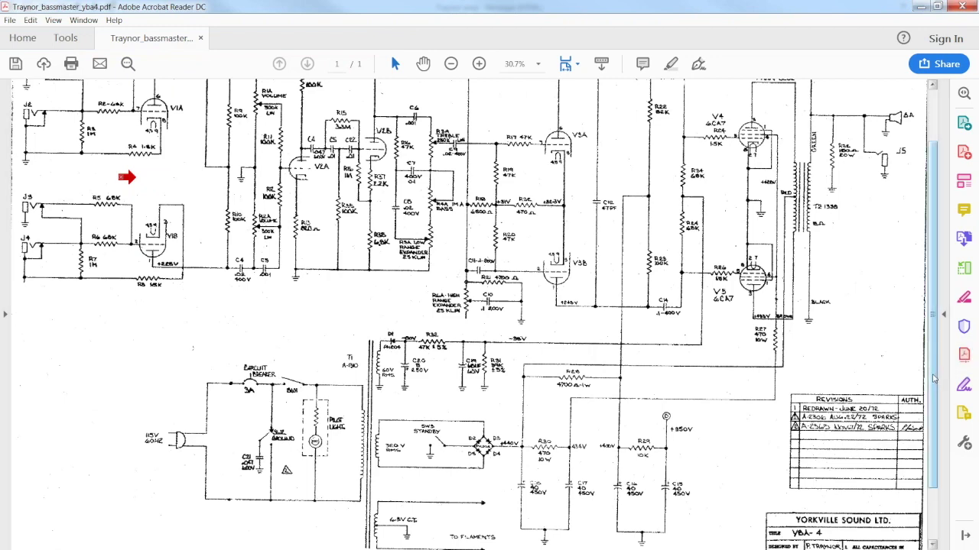
pyautogui.scroll(2, 942, 327)
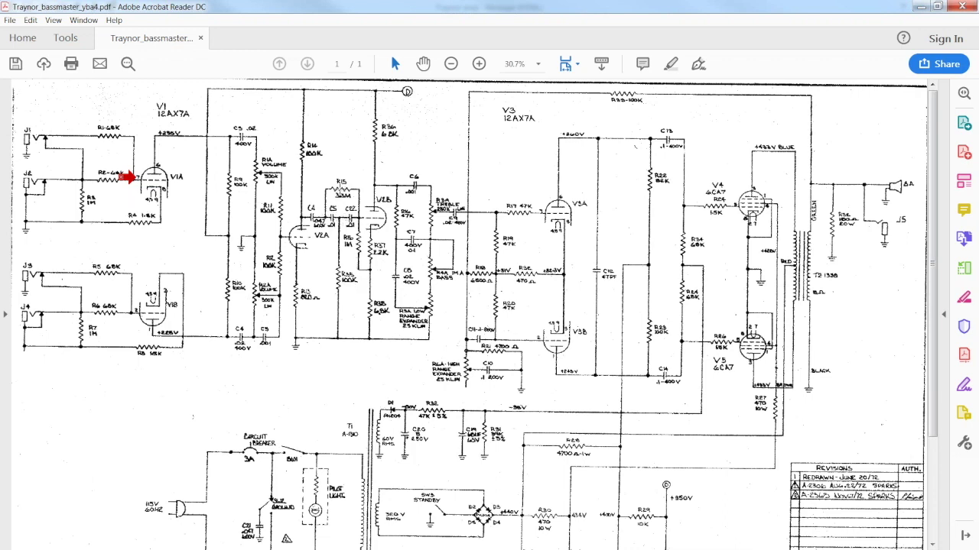
pyautogui.moveTo(338, 299); pyautogui.dragTo(341, 355)
pyautogui.click(373, 181)
pyautogui.click(381, 230)
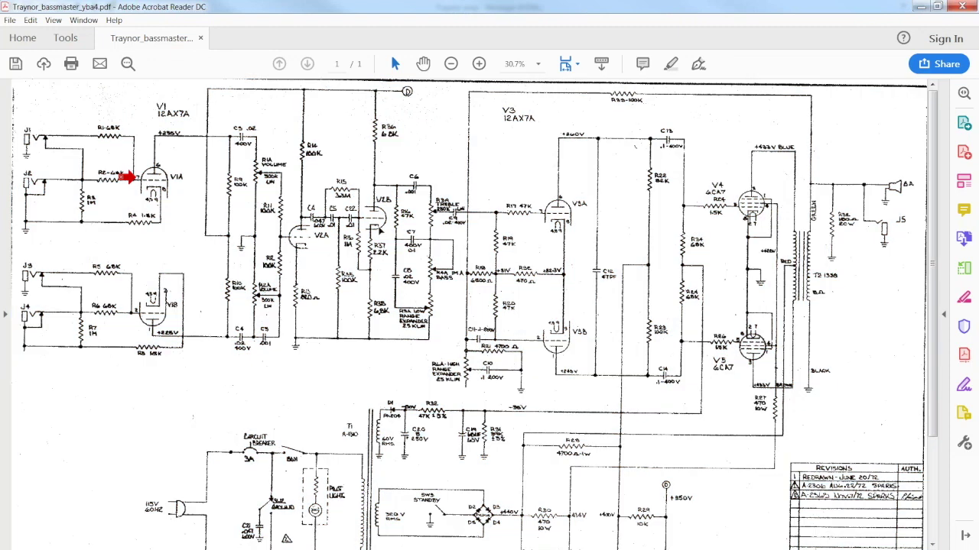